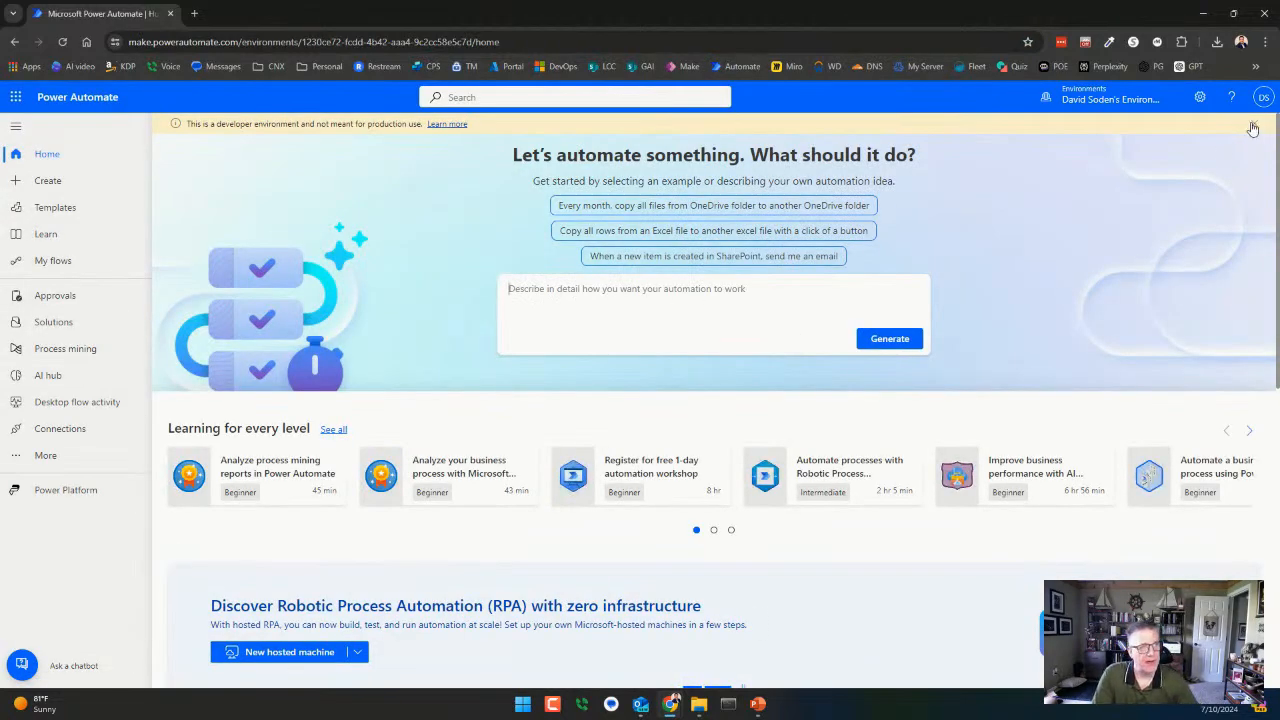
pyautogui.click(230, 42)
pyautogui.click(235, 42)
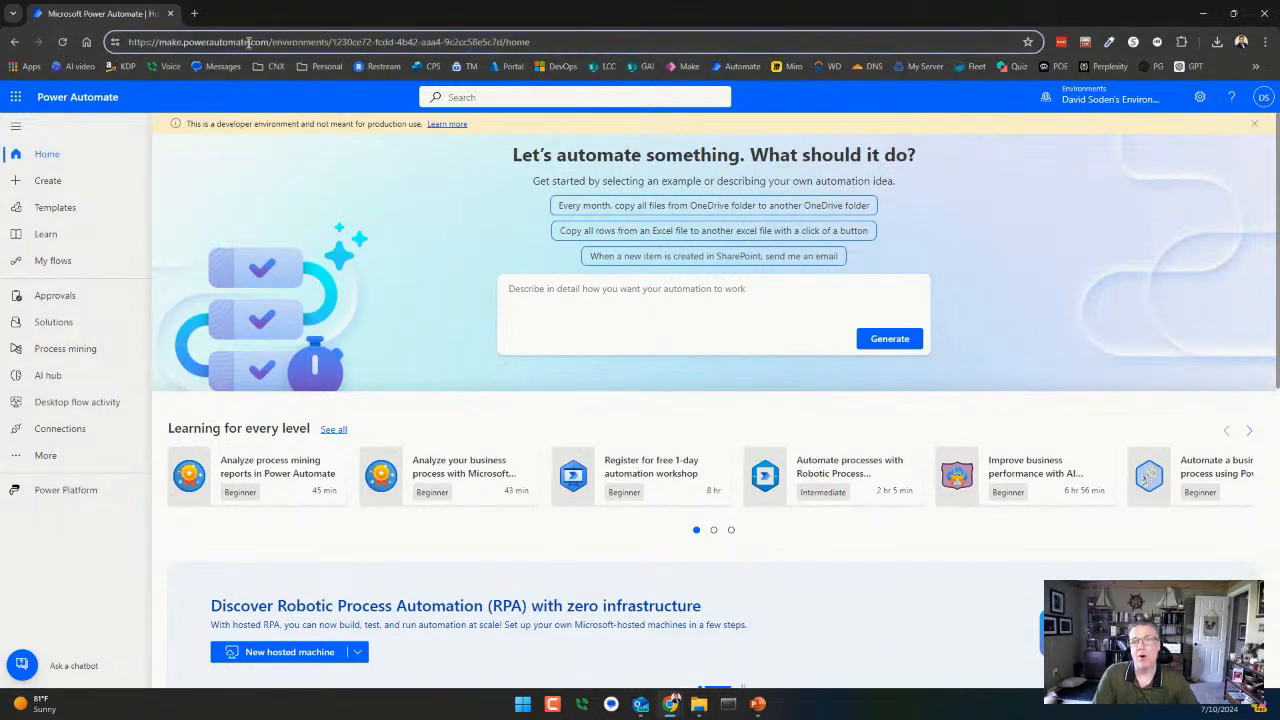
pyautogui.moveTo(270, 42); pyautogui.dragTo(110, 44)
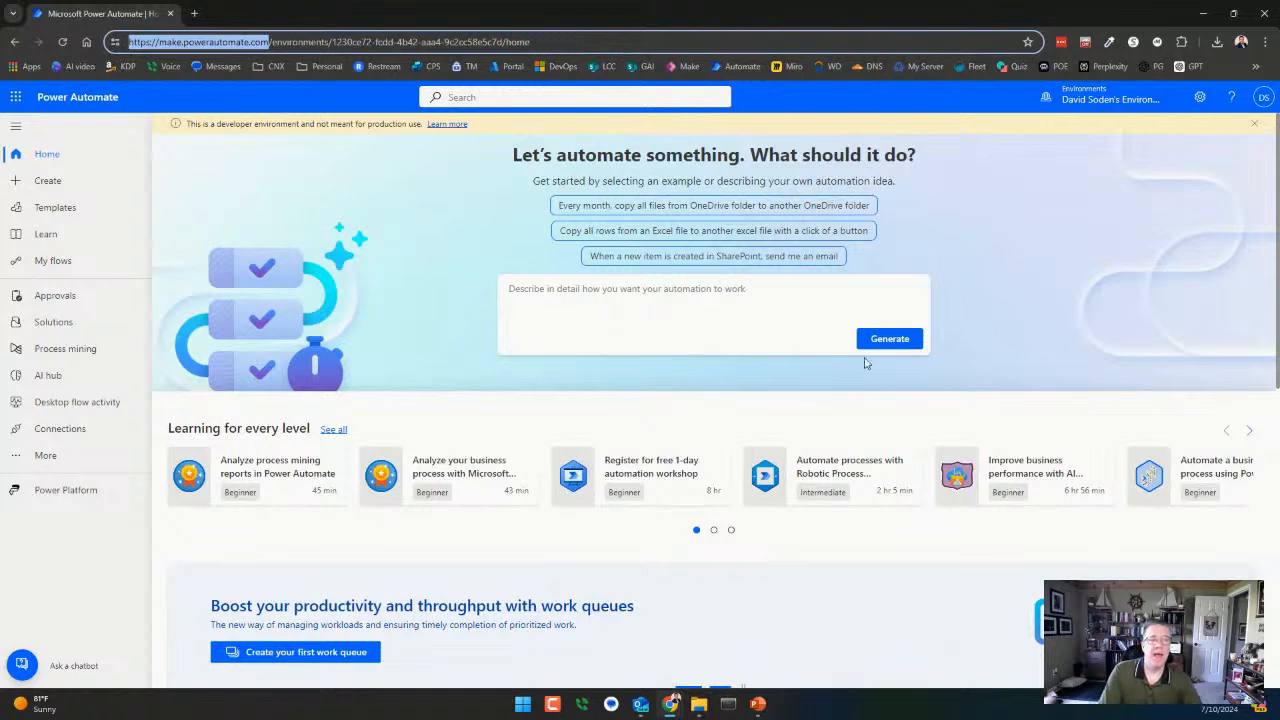
pyautogui.click(1125, 290)
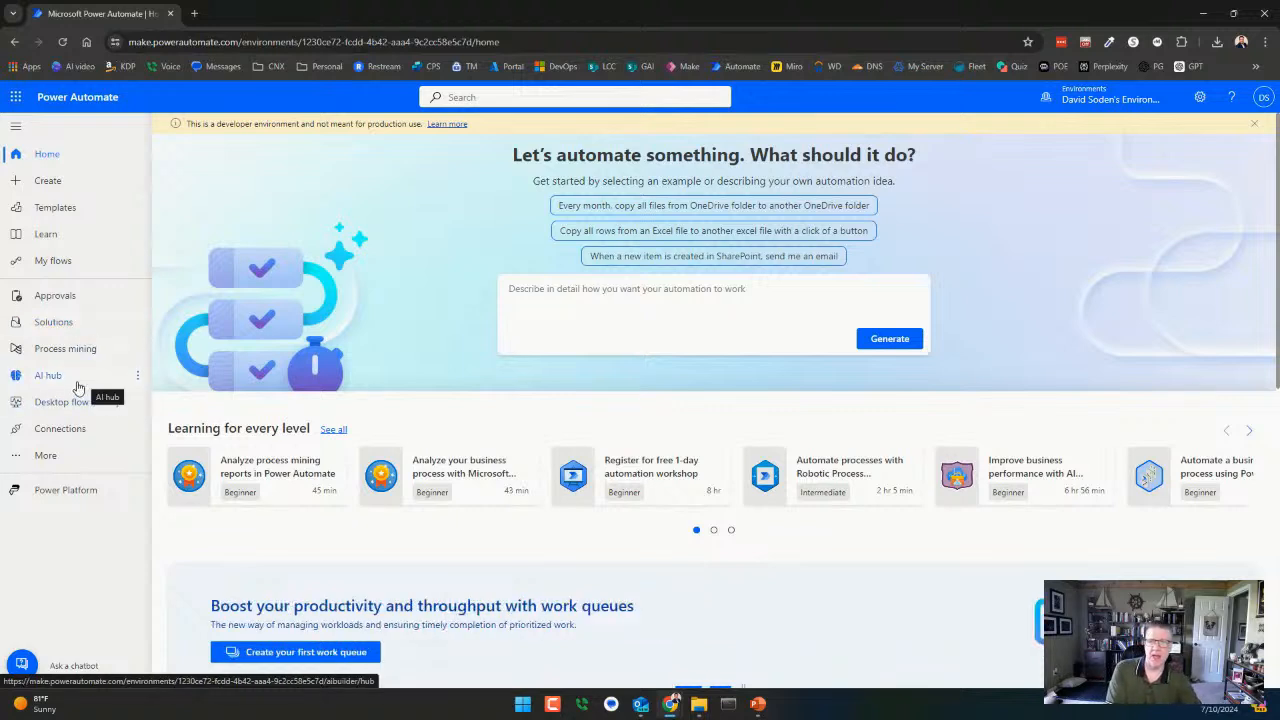
# - Create an unnamed instant cloud flow that uses the "Manually trigger a flow" trigger
pyautogui.click(50, 261)
pyautogui.click(216, 128)
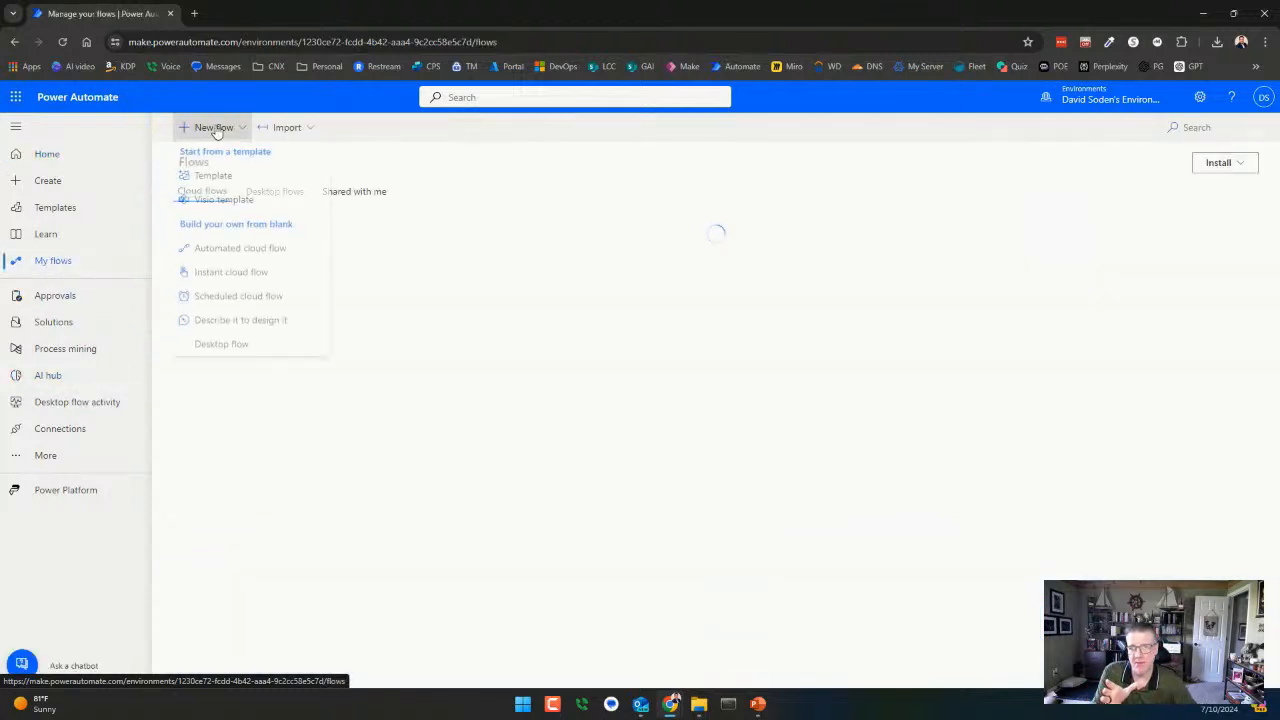
pyautogui.click(238, 281)
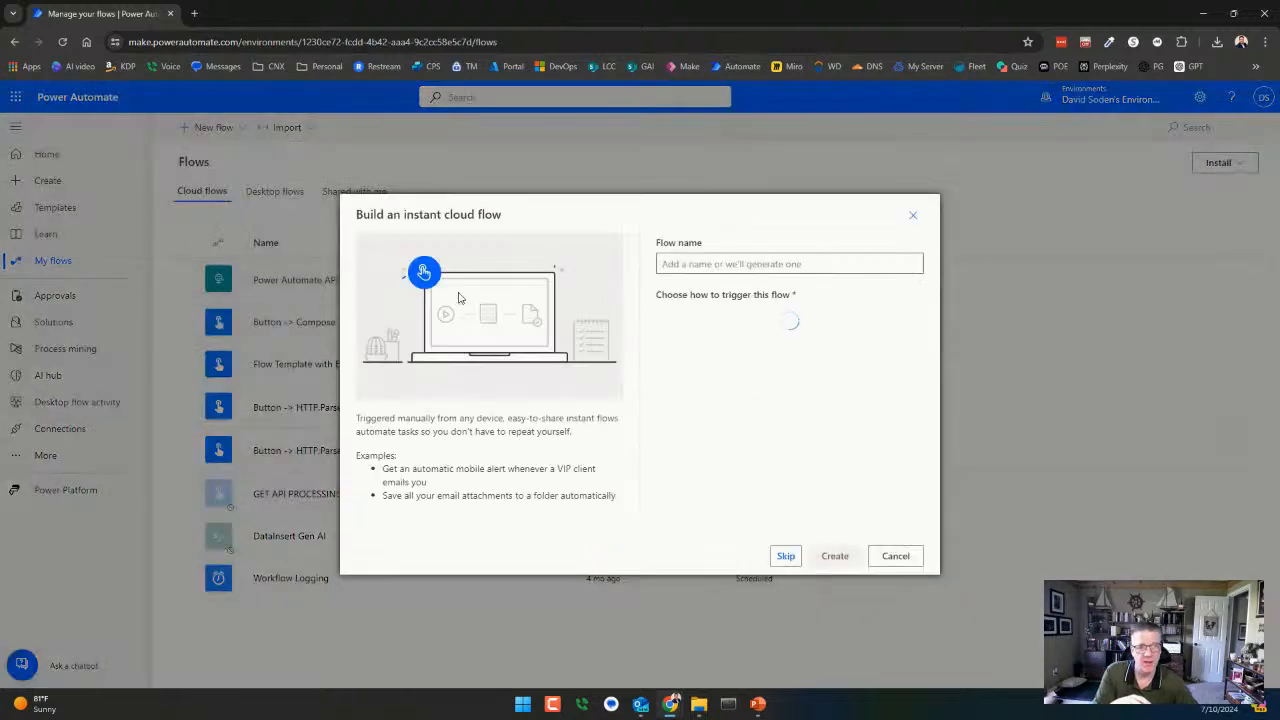
pyautogui.click(762, 320)
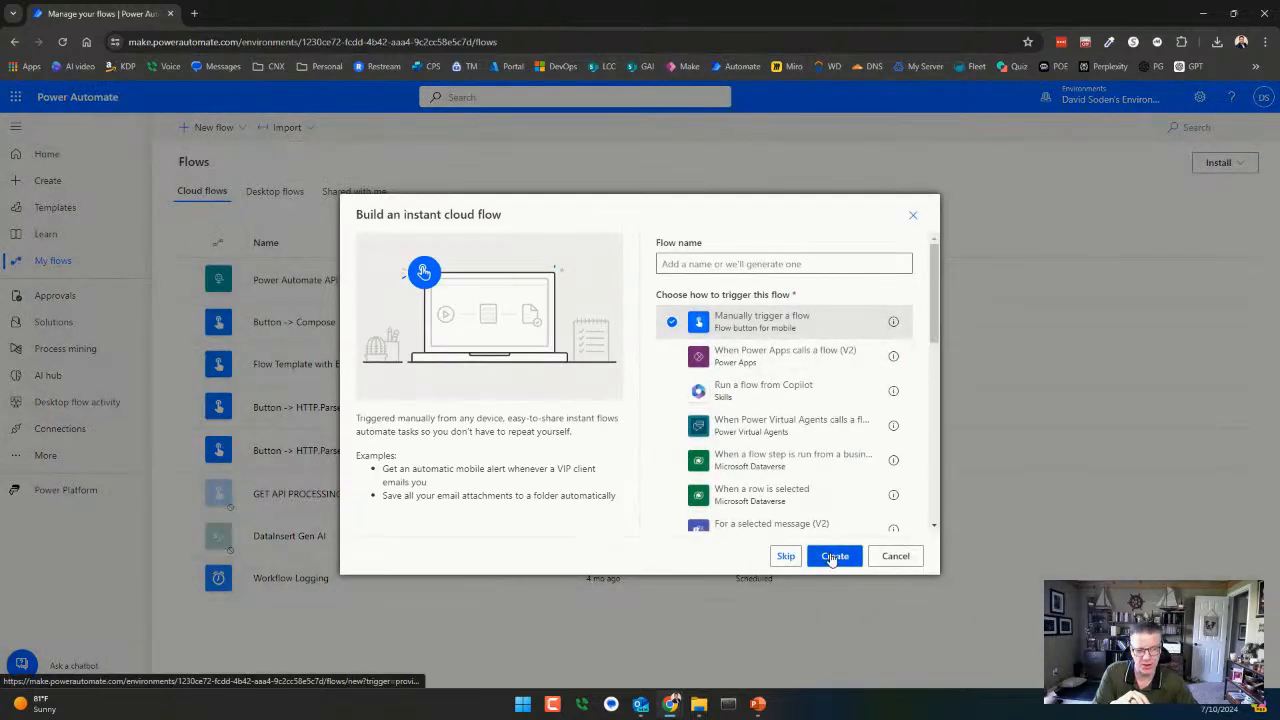
pyautogui.click(832, 558)
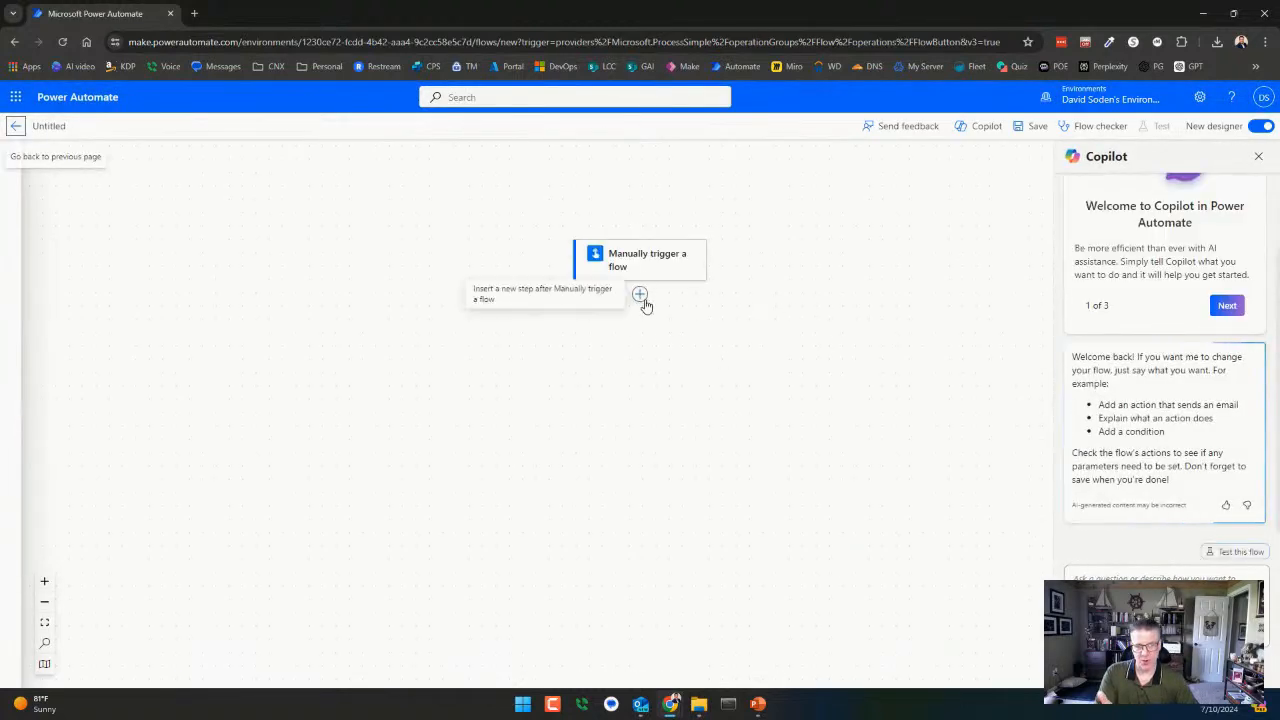
# - Examine the AI Builder actions that can be added after the manual trigger, and return to the flows list
pyautogui.click(641, 296)
pyautogui.click(698, 294)
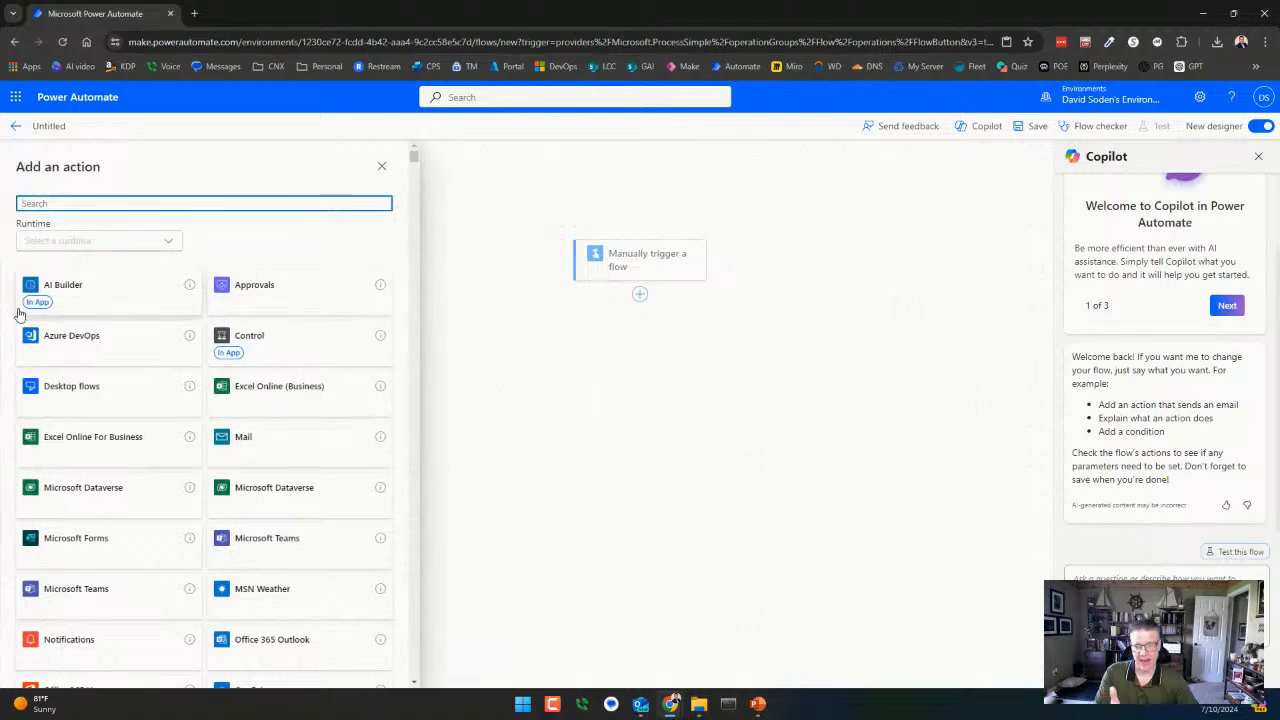
pyautogui.click(115, 287)
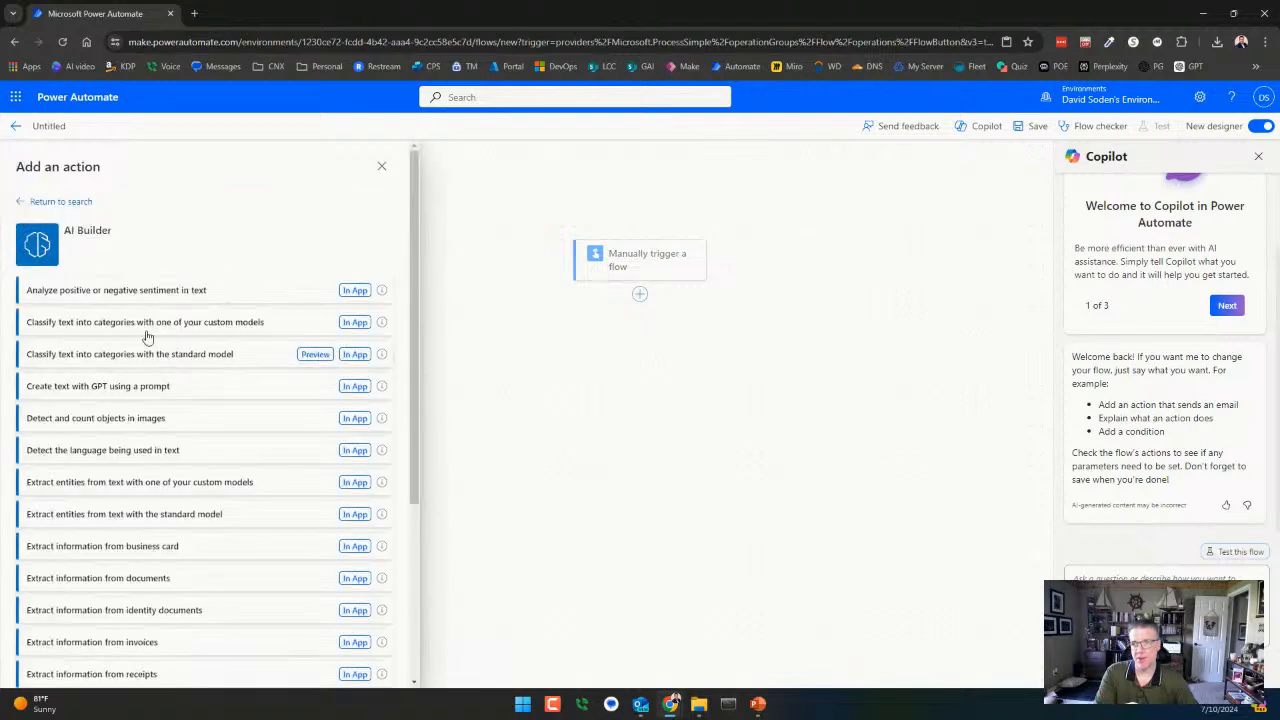
pyautogui.scroll(-3, 123, 380)
pyautogui.scroll(3, 137, 408)
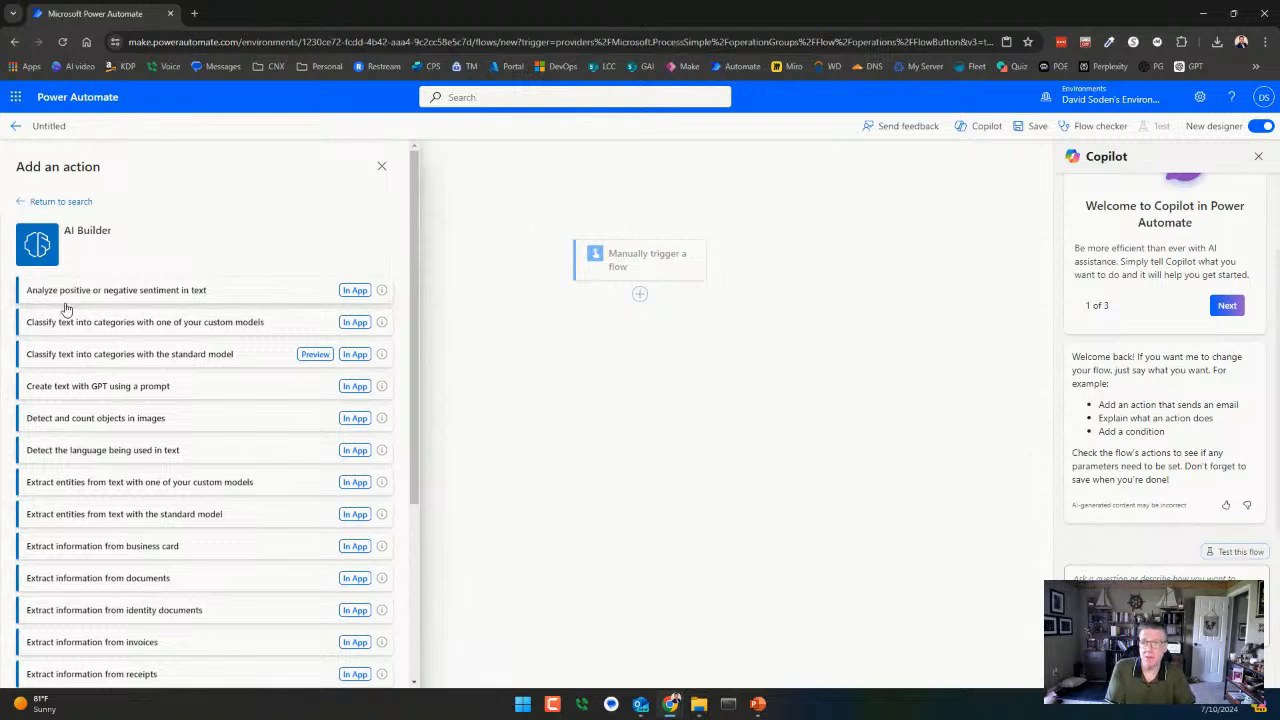
pyautogui.scroll(-1, 191, 360)
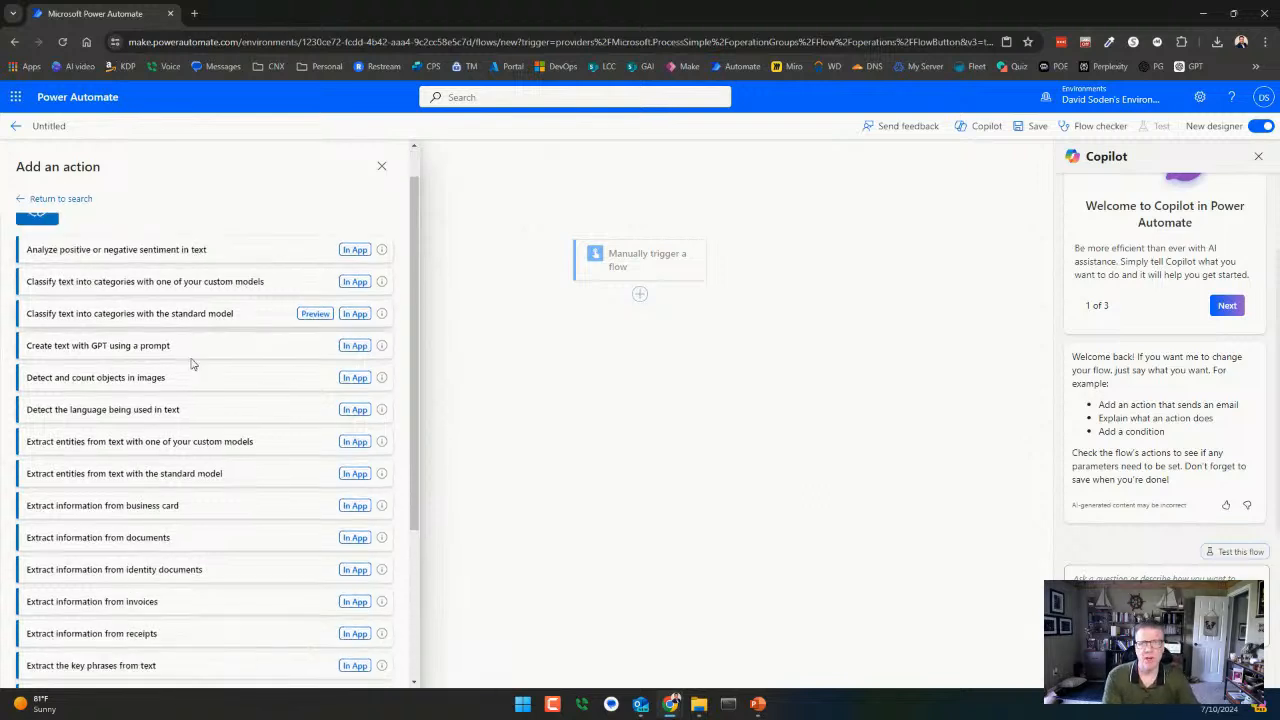
pyautogui.scroll(1, 185, 310)
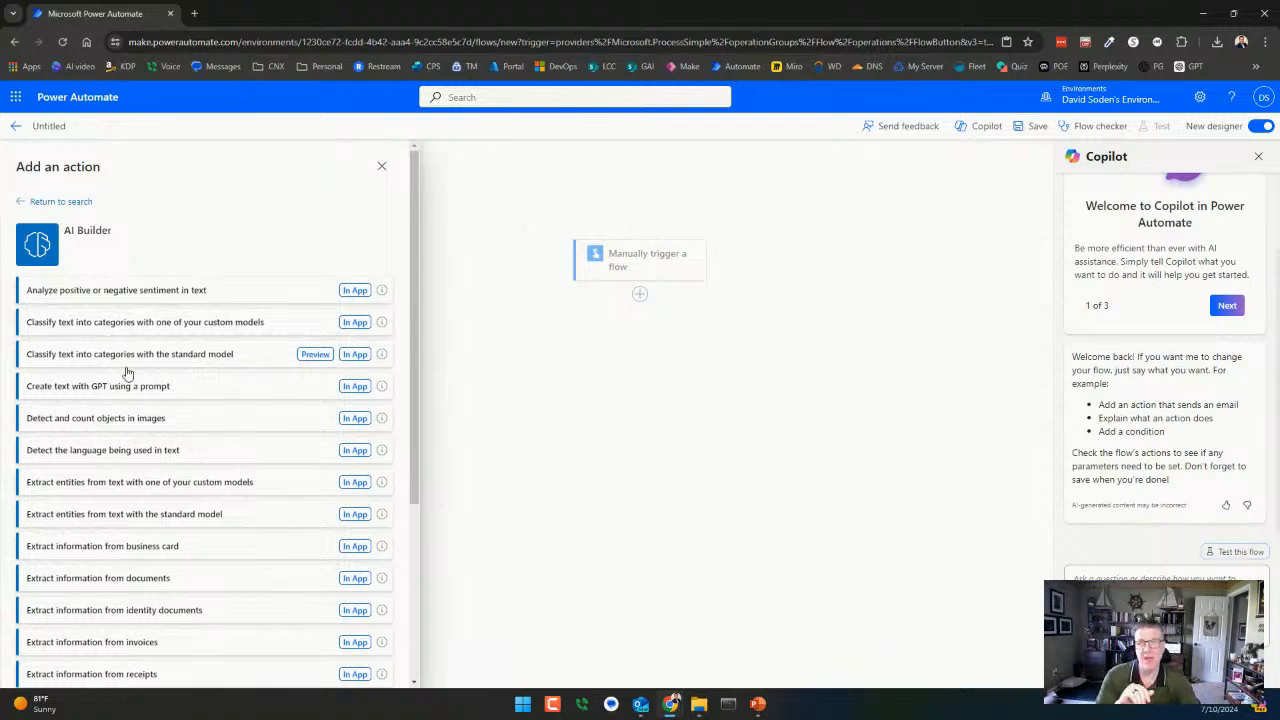
pyautogui.scroll(-1, 125, 370)
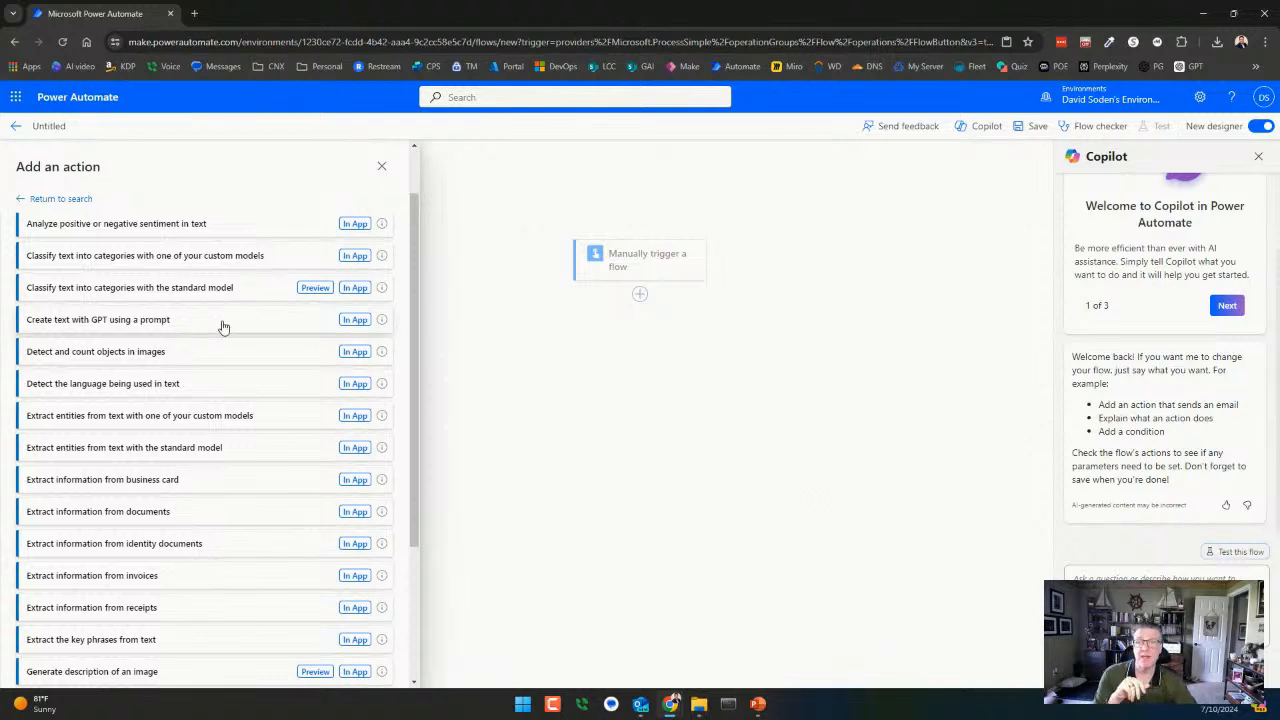
pyautogui.scroll(-1, 205, 370)
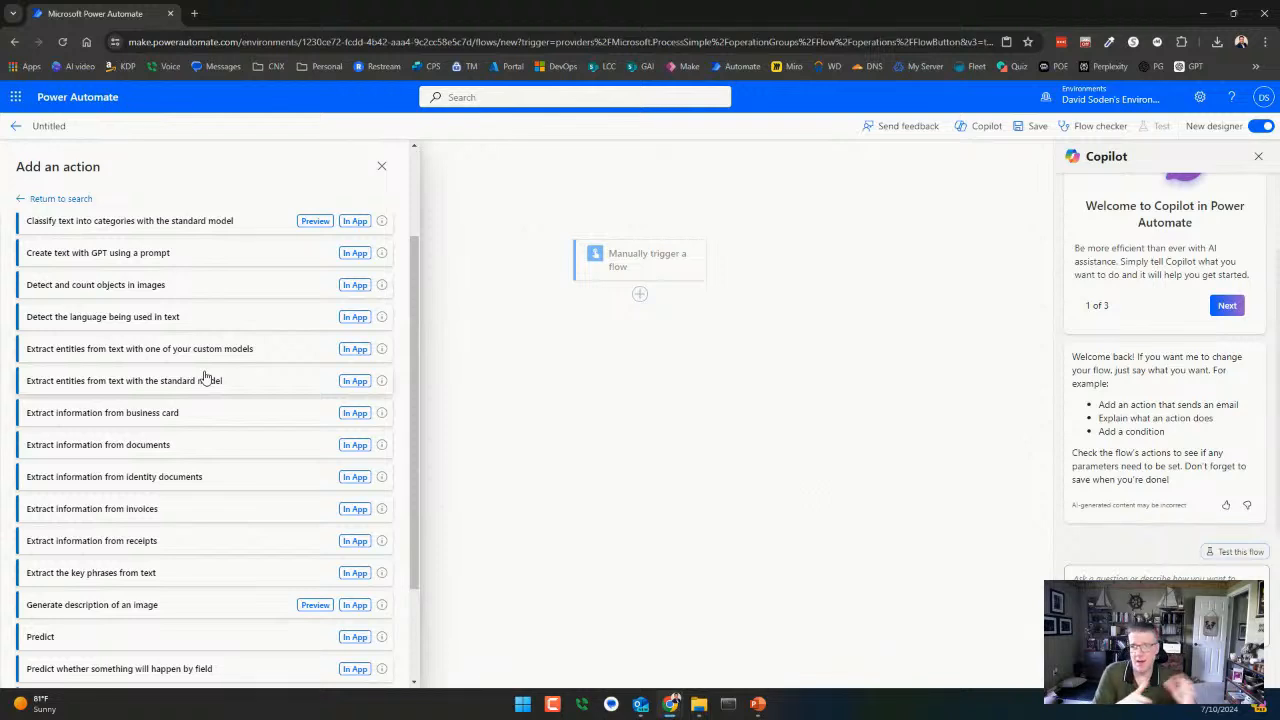
pyautogui.scroll(-2, 203, 378)
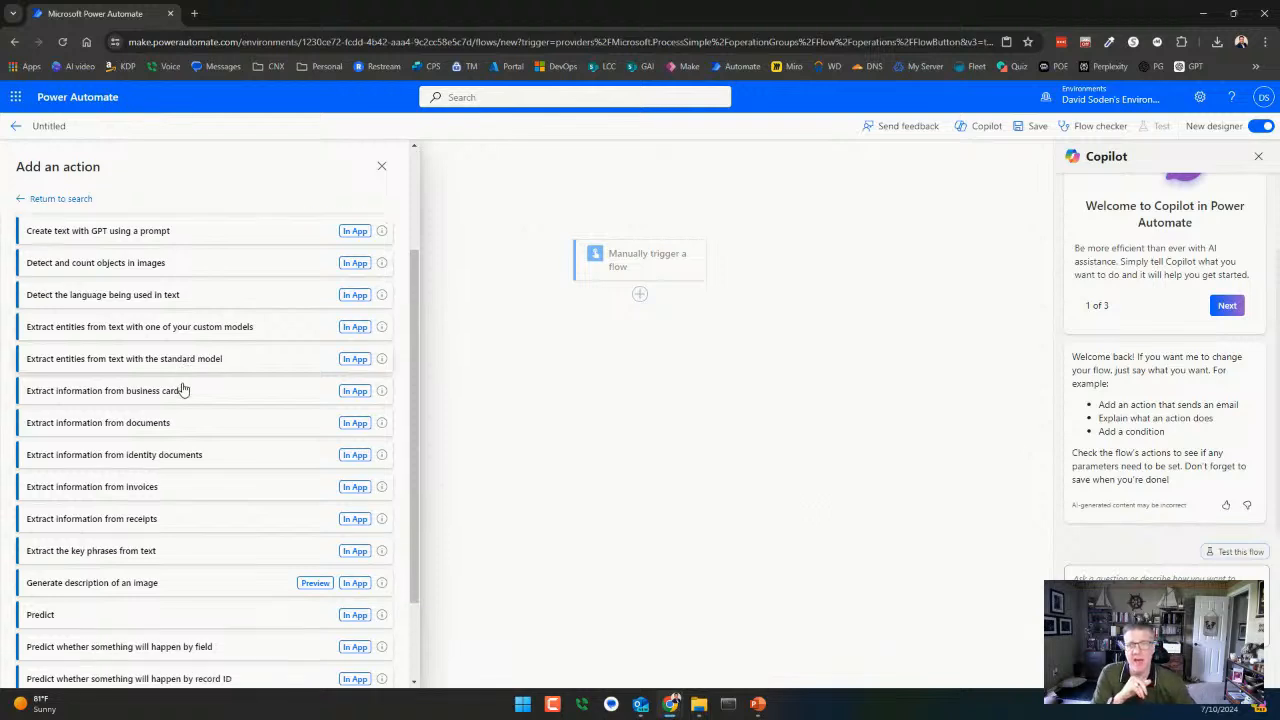
pyautogui.click(15, 130)
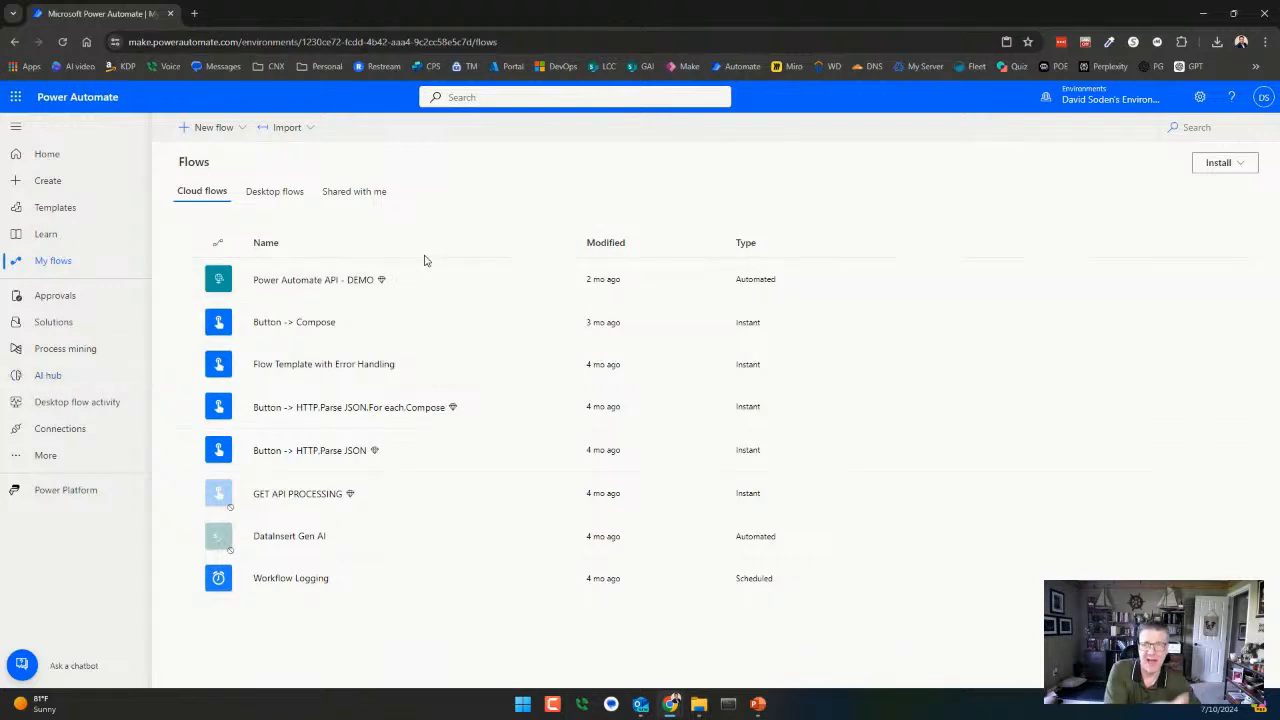
# - Open Prompts in the AI hub and start a custom prompt with "Create text with GPT using a prompt"
pyautogui.click(50, 378)
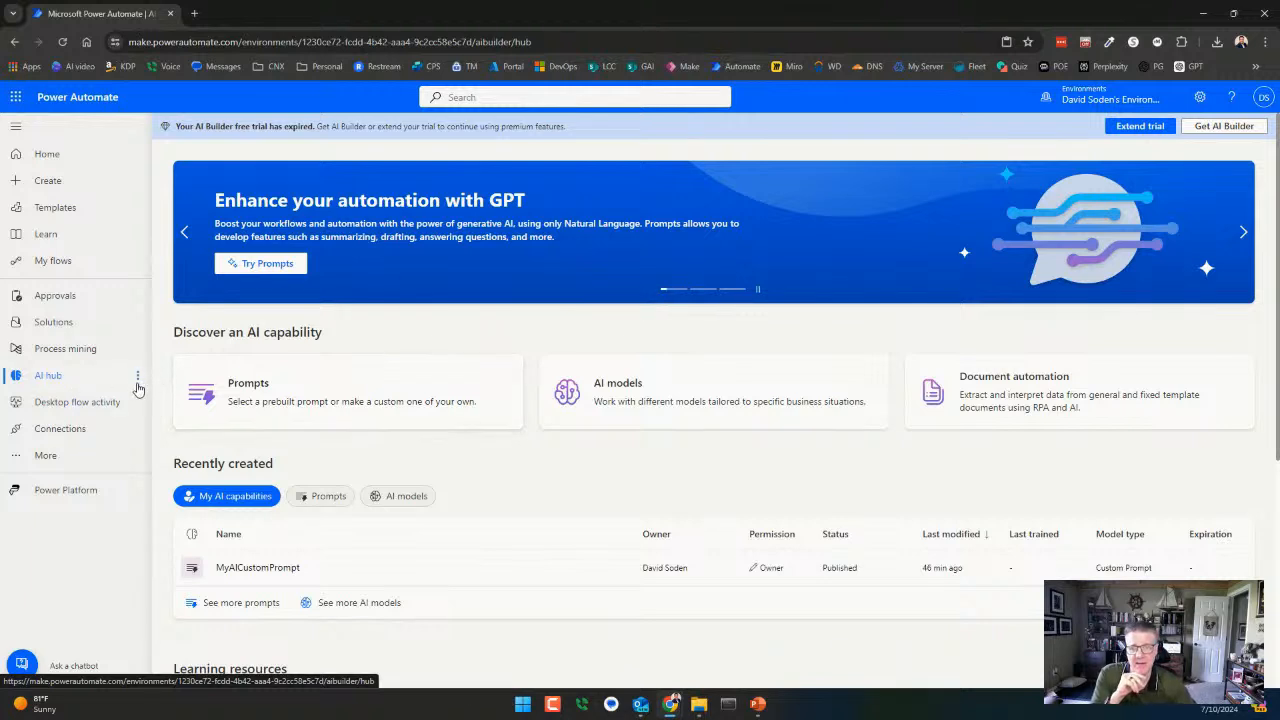
pyautogui.click(50, 457)
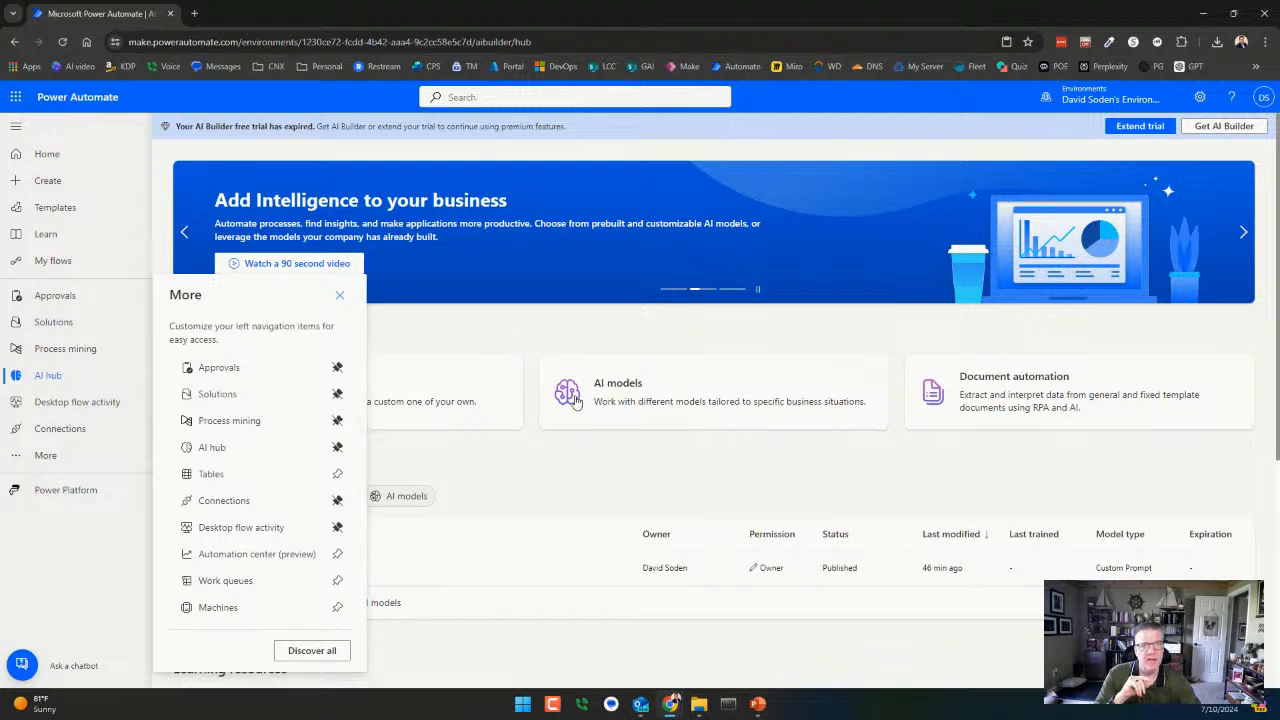
pyautogui.click(340, 295)
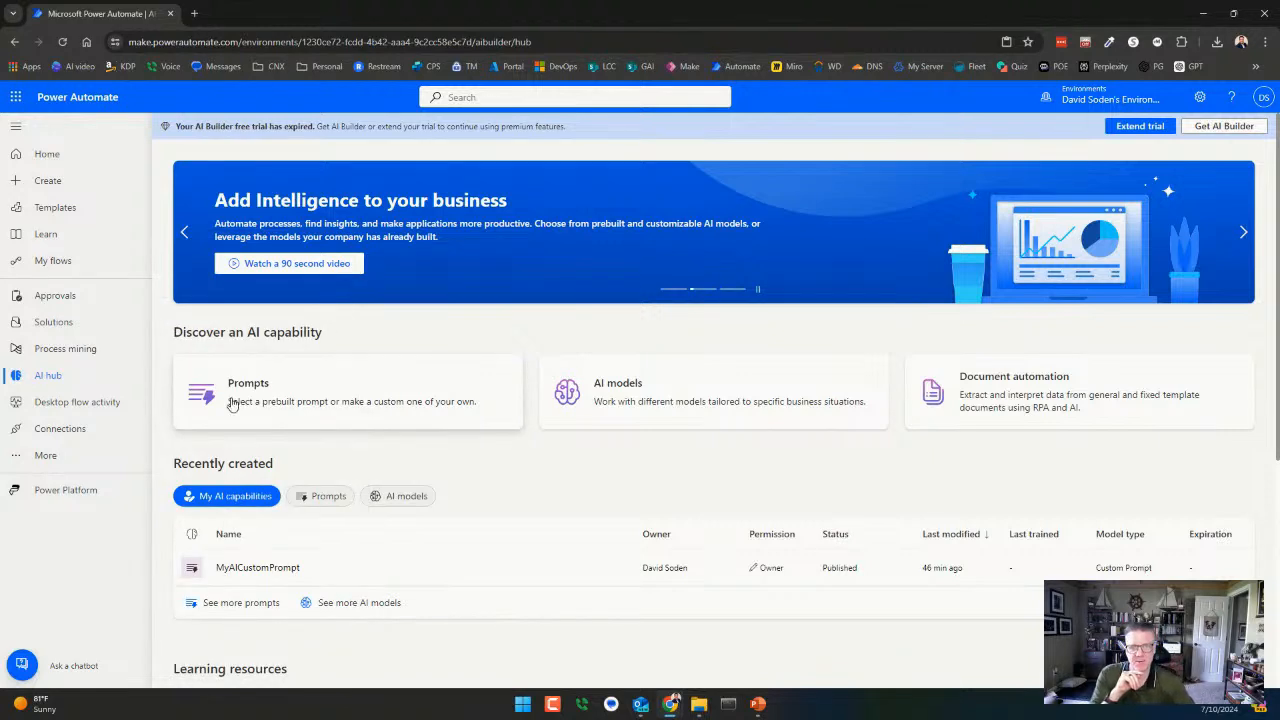
pyautogui.click(265, 400)
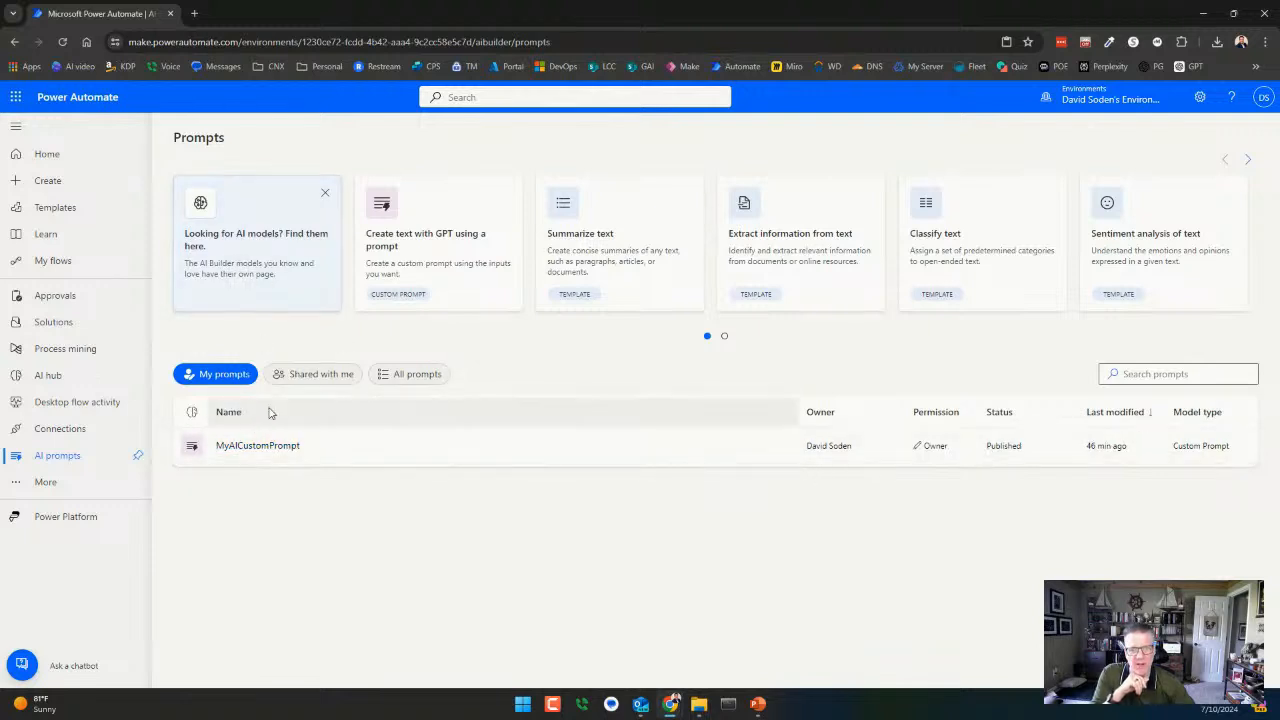
pyautogui.click(425, 240)
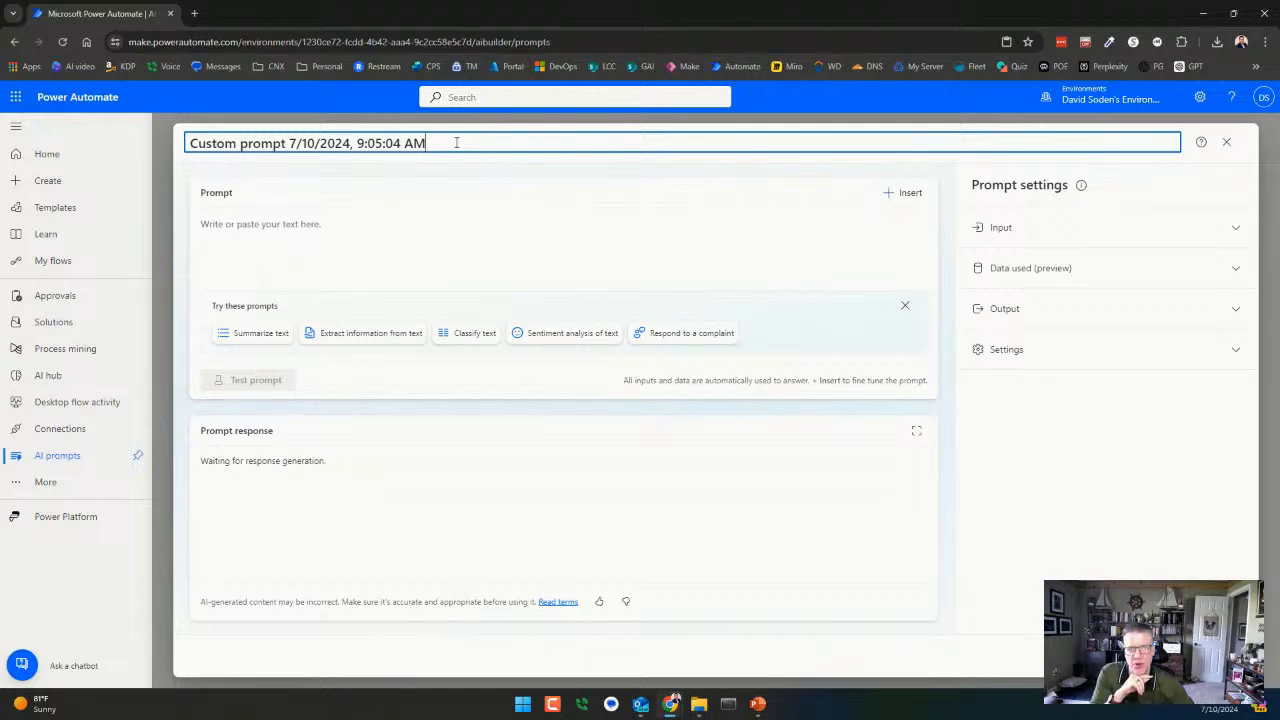
pyautogui.moveTo(451, 143); pyautogui.dragTo(80, 130)
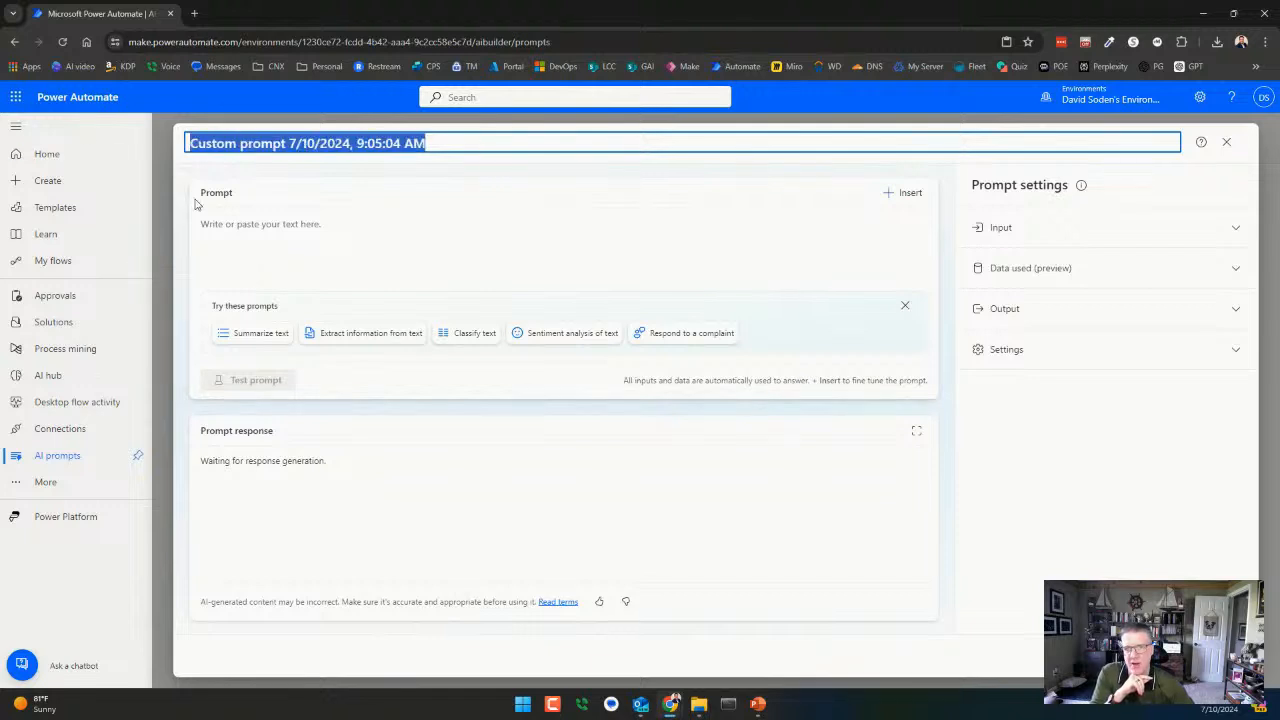
pyautogui.click(296, 244)
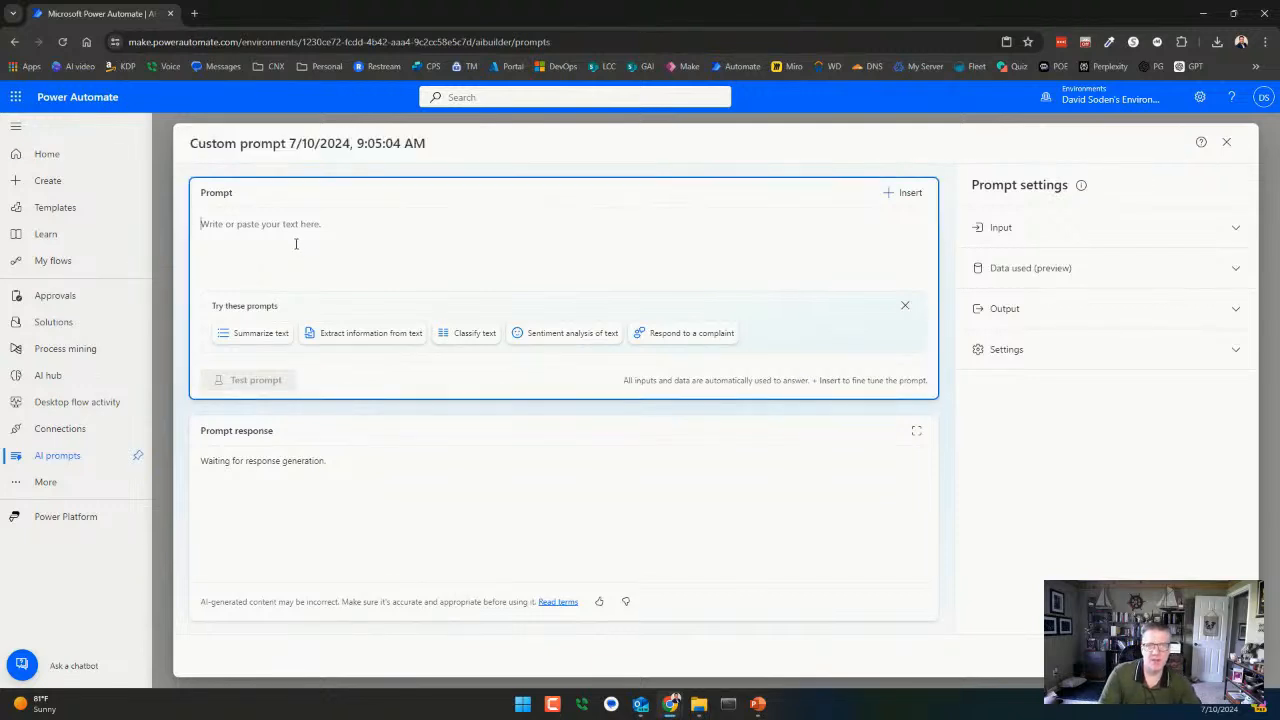
# - Add an input named "Placerholder" to the custom prompt, leaving its sample data empty
pyautogui.click(1042, 238)
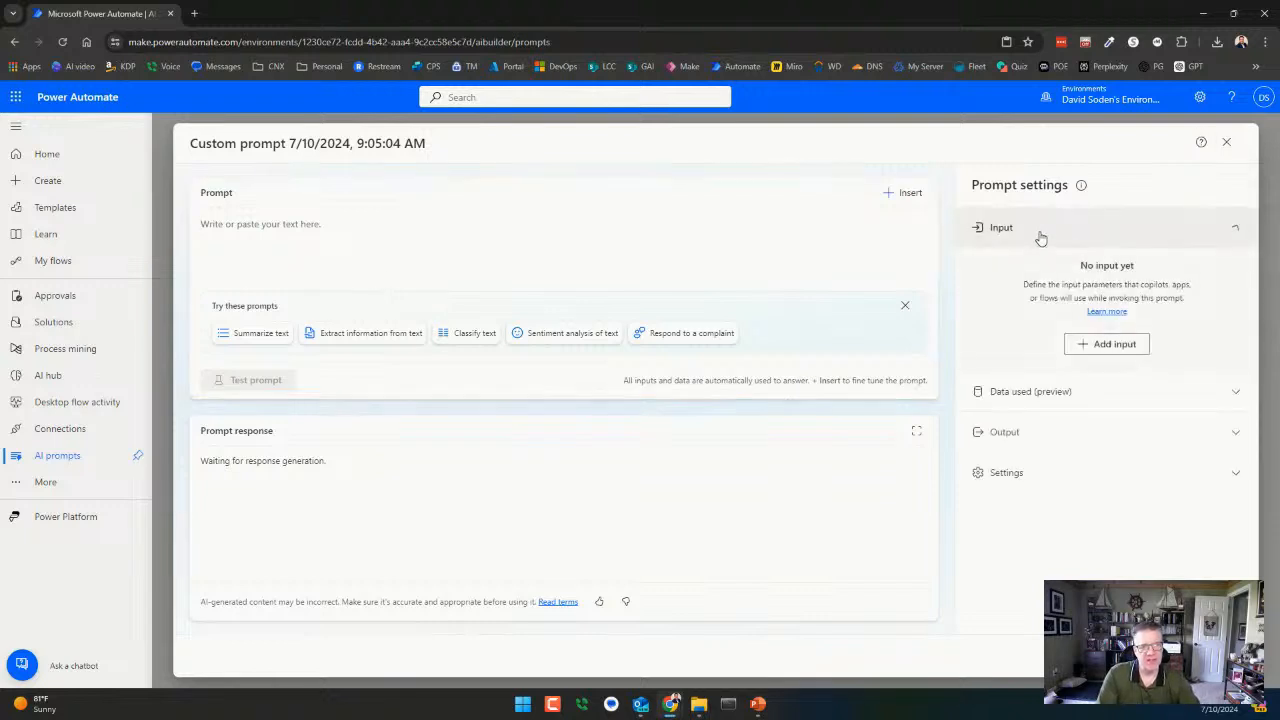
pyautogui.click(1113, 348)
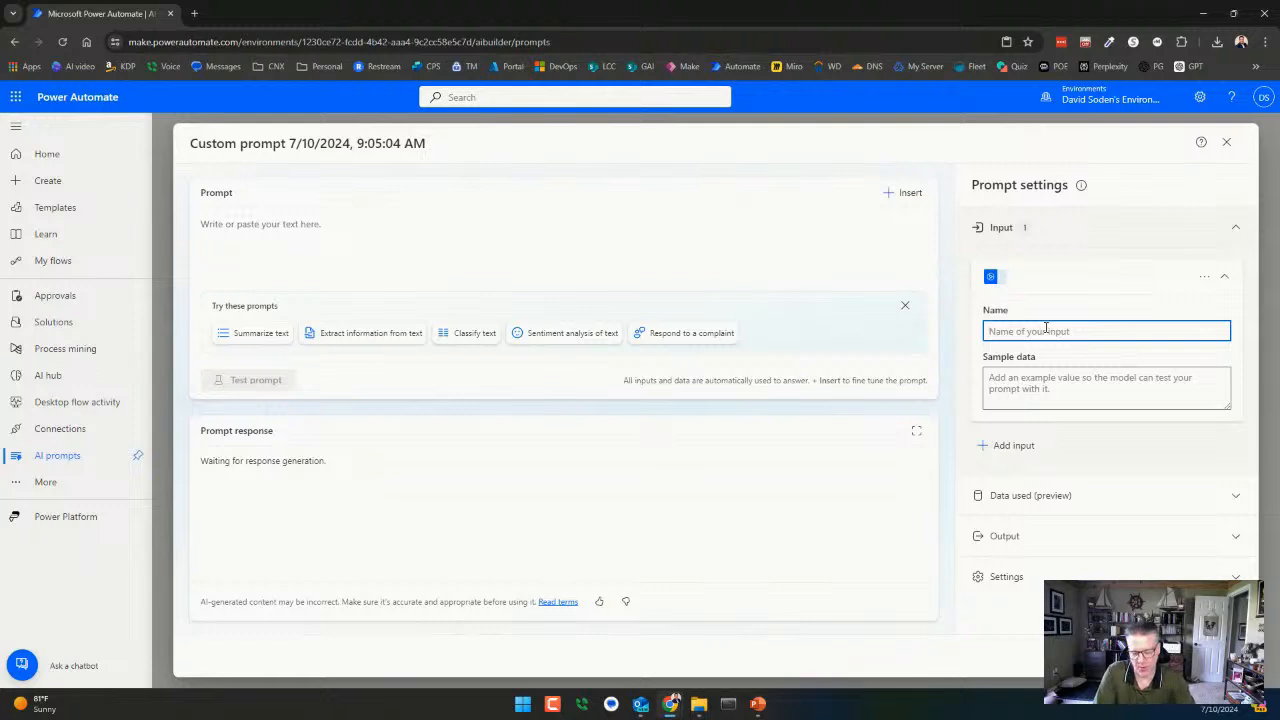
pyautogui.write('placeholder')
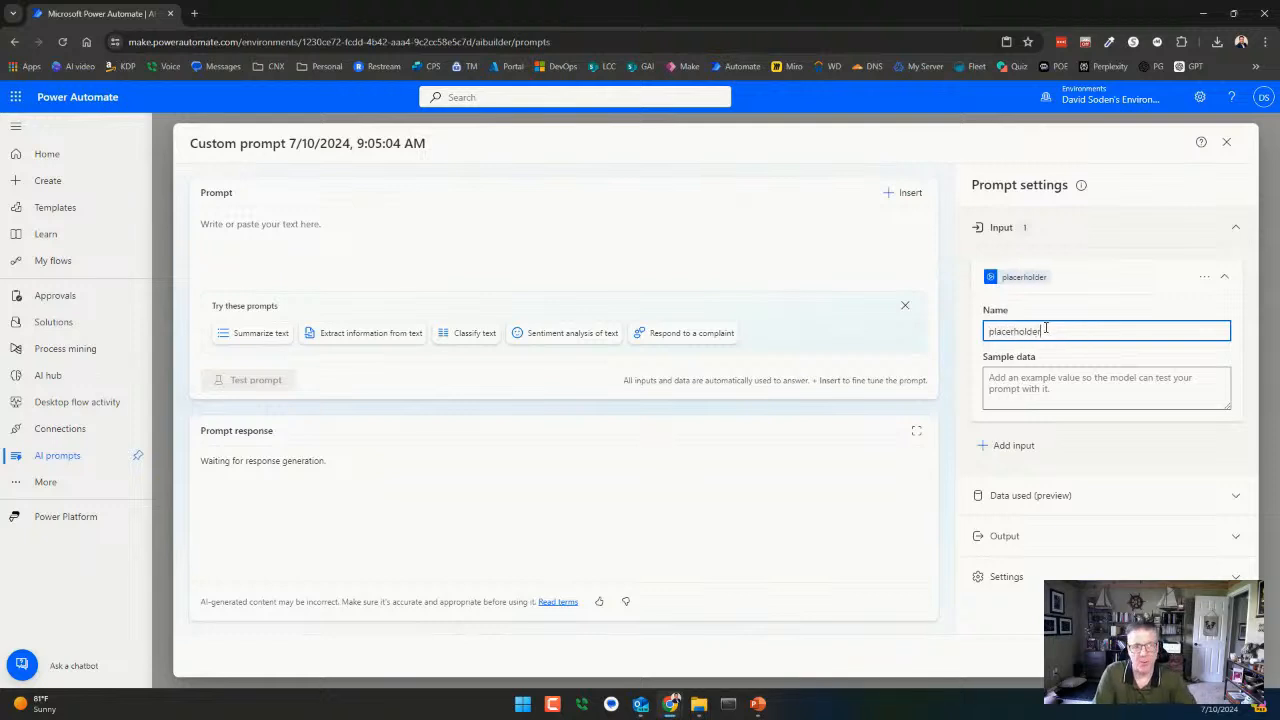
pyautogui.doubleClick(1046, 328)
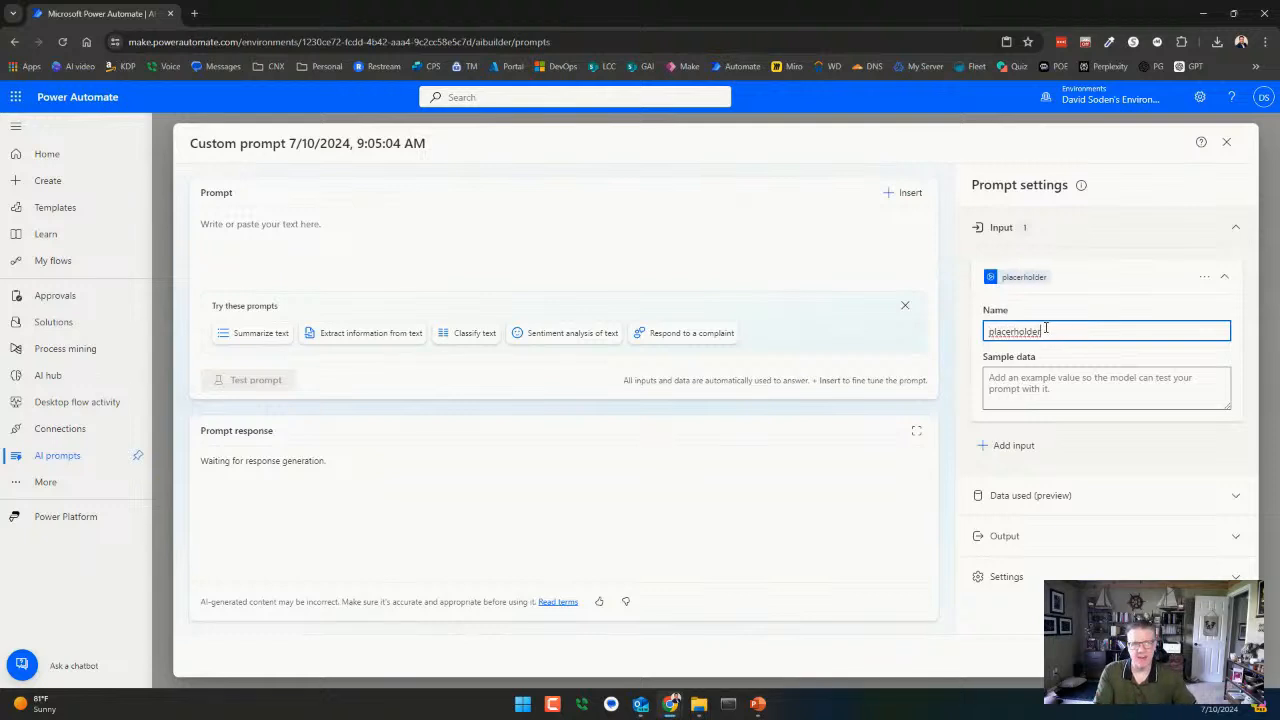
pyautogui.click(1071, 383)
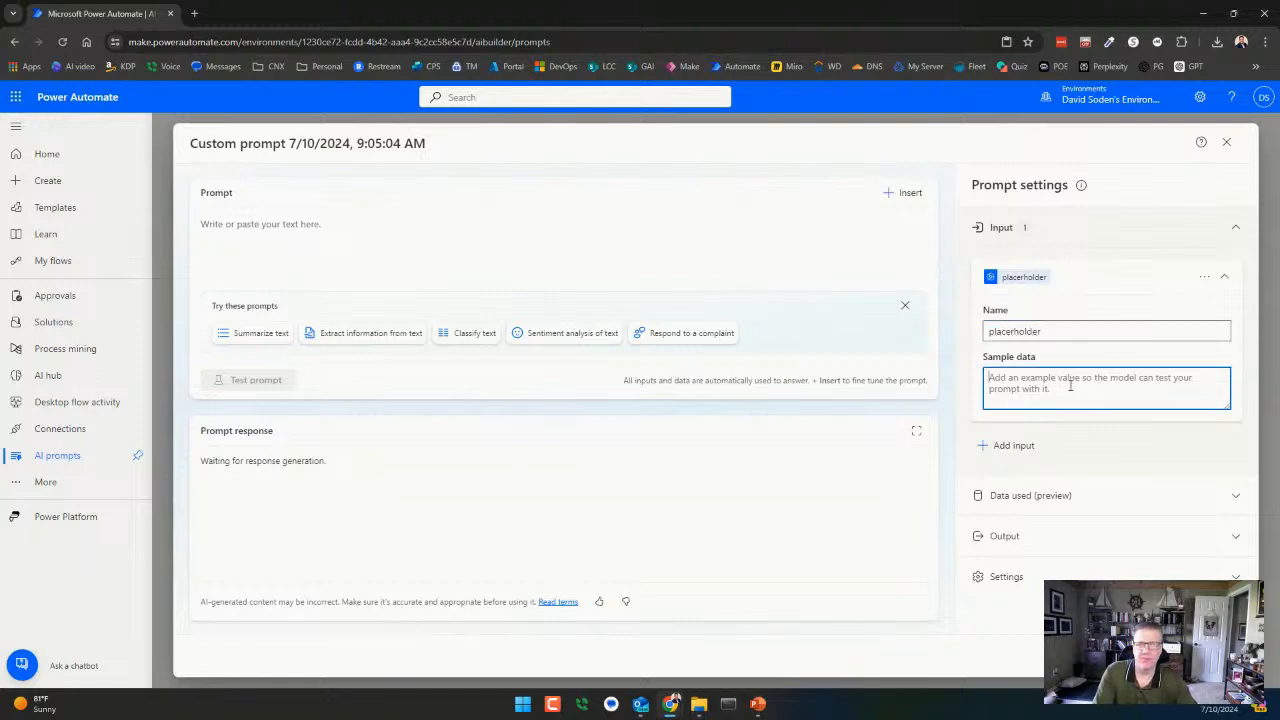
pyautogui.click(995, 331)
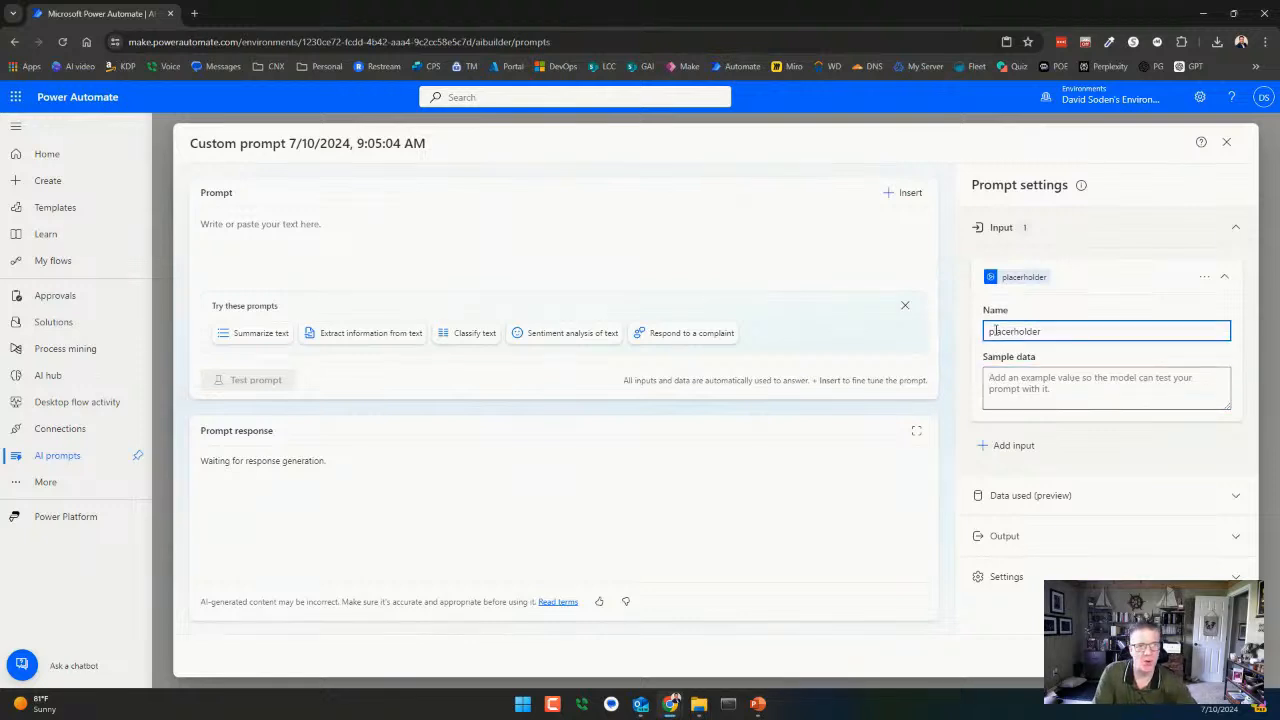
pyautogui.press('BackSpace')
pyautogui.write('P')
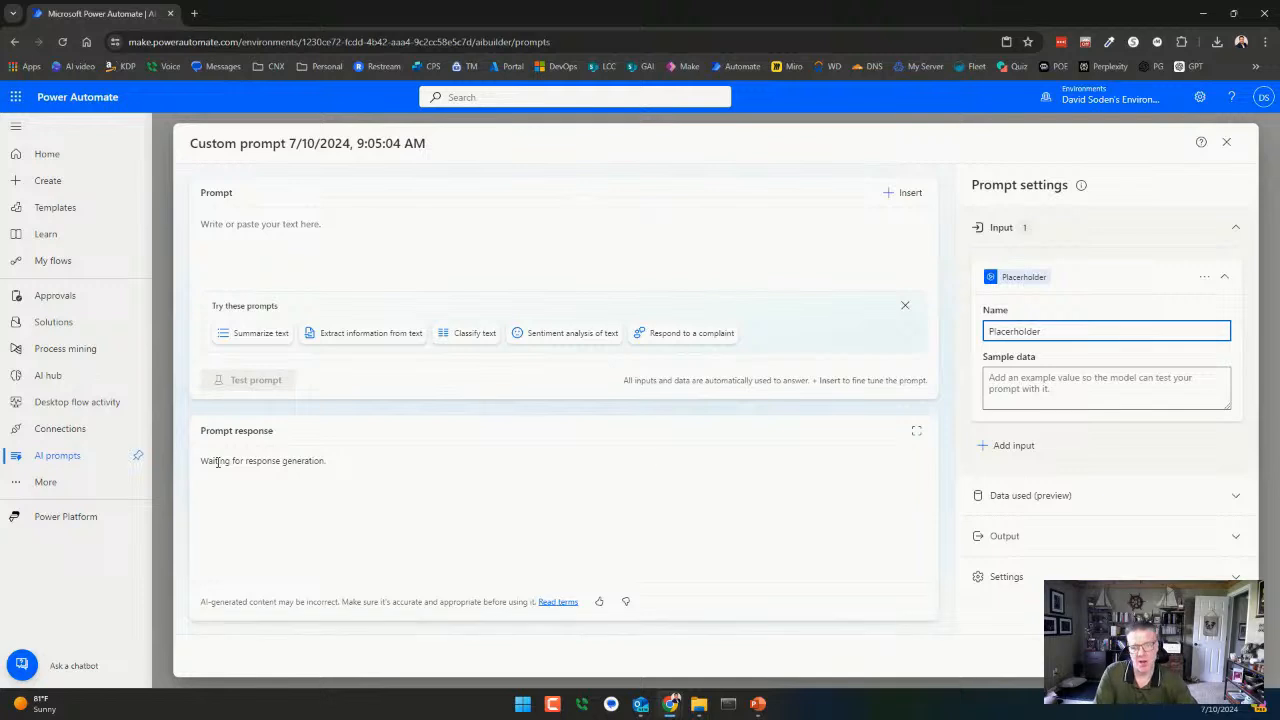
pyautogui.click(309, 475)
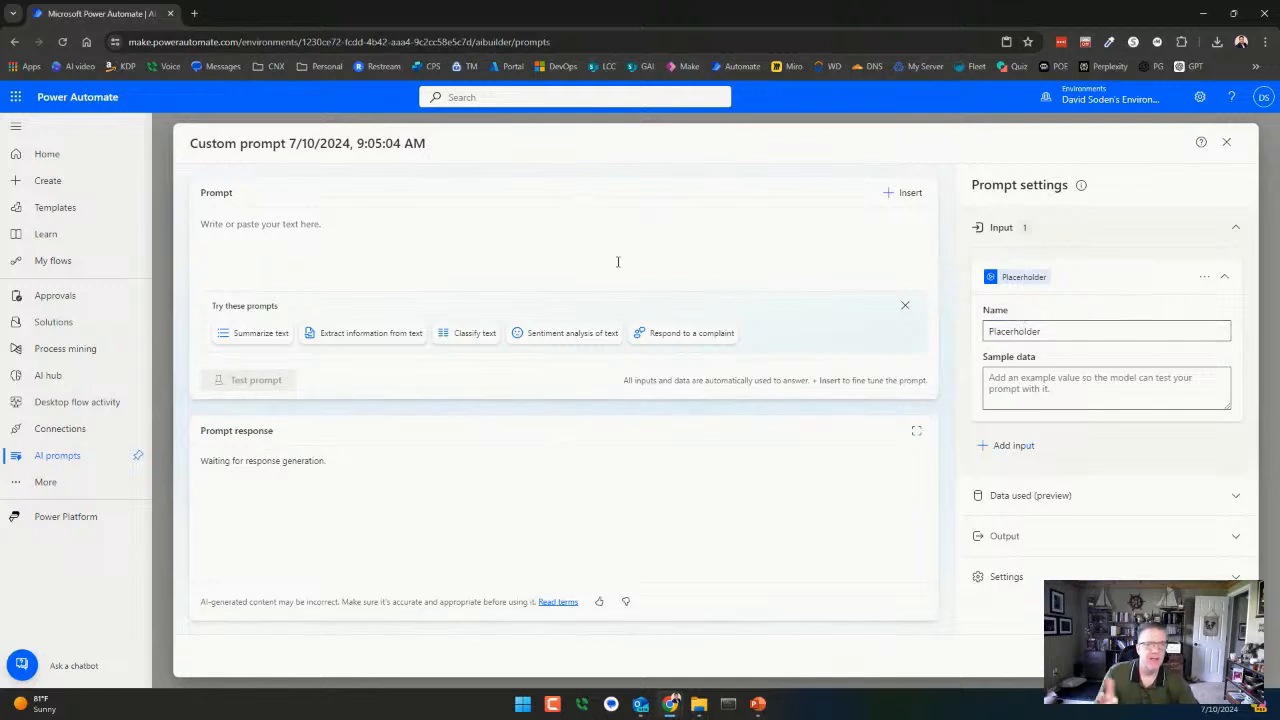
# - Write the prompt text "here is my prompt about" and insert the Placerholder input at its end
pyautogui.click(352, 232)
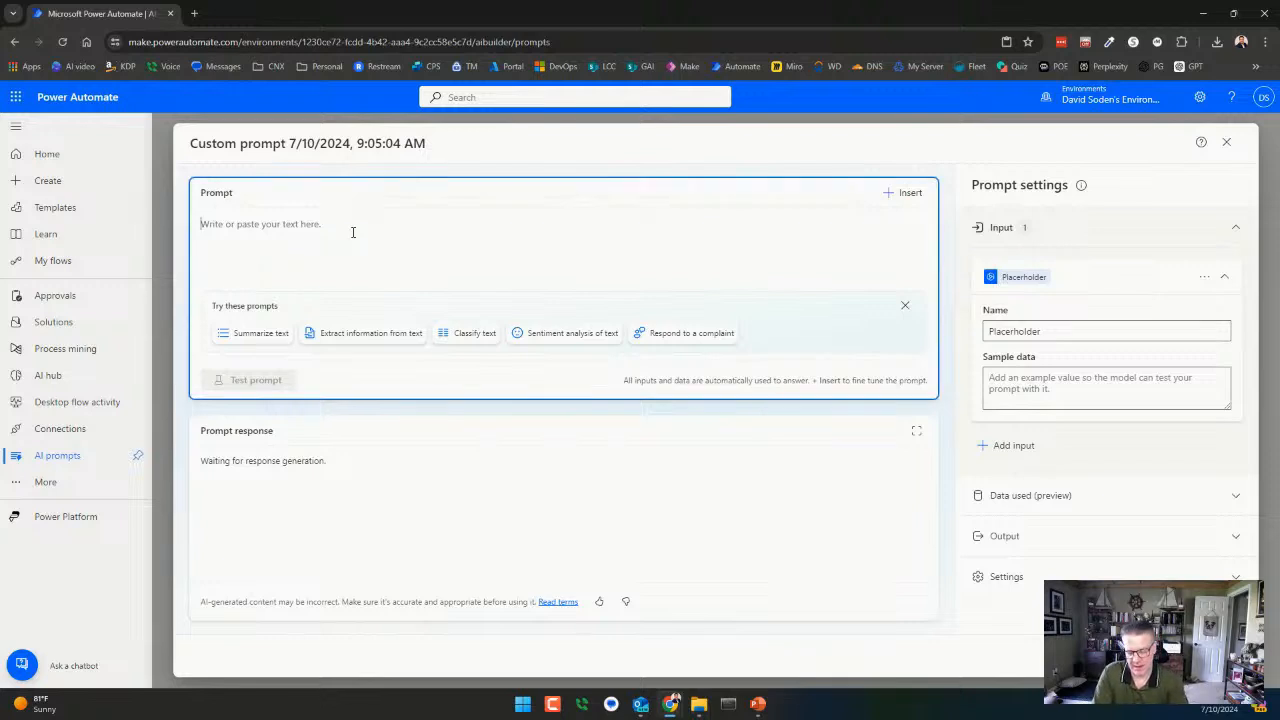
pyautogui.write('here is a')
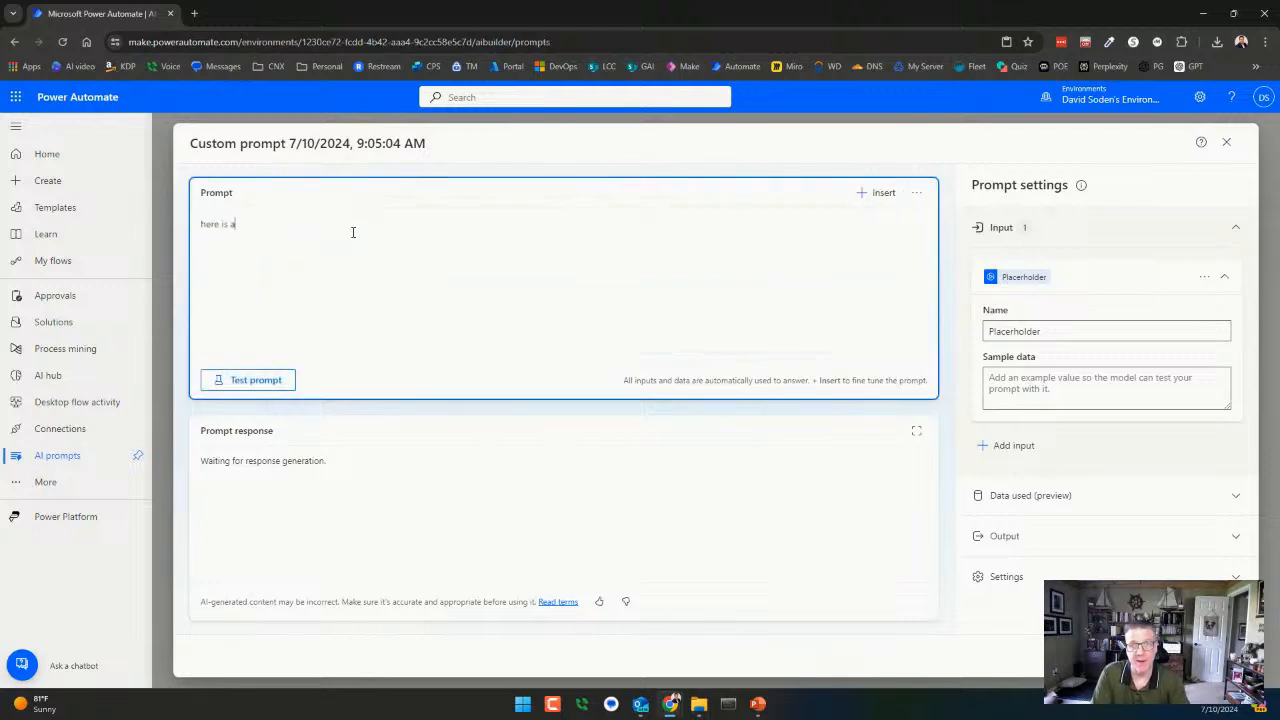
pyautogui.press('BackSpace')
pyautogui.write('my promp')
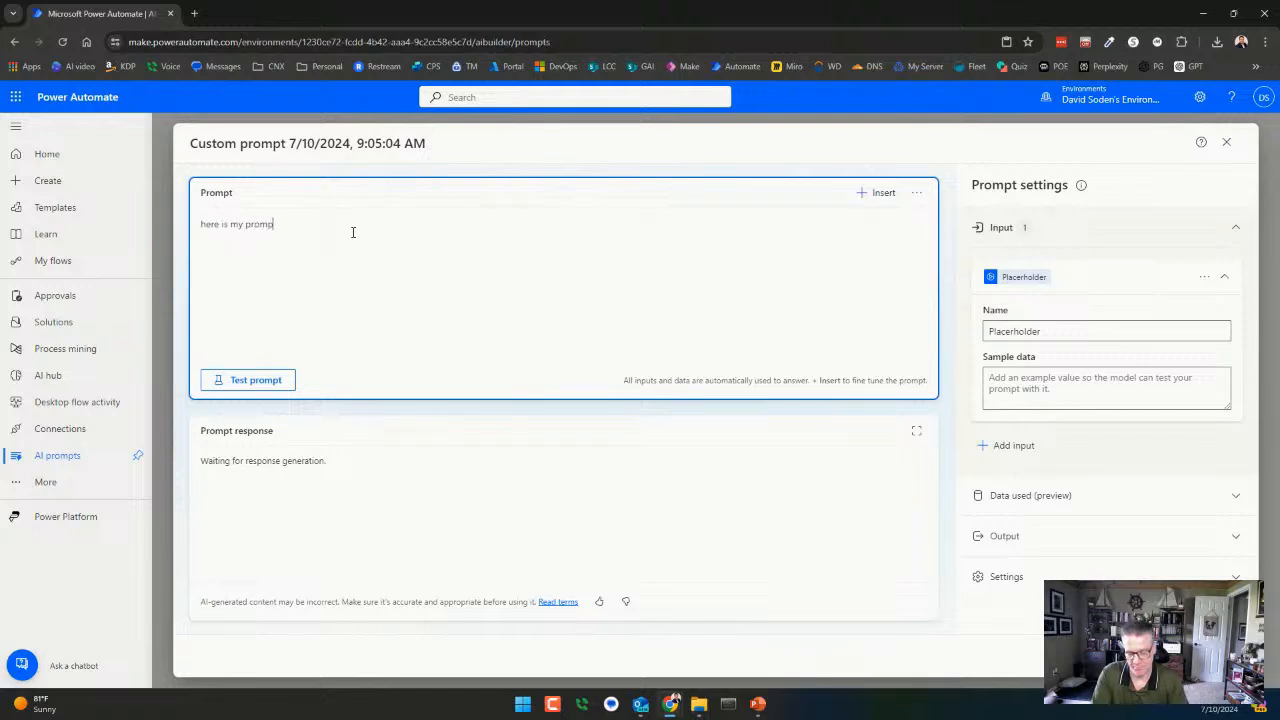
pyautogui.write('t about')
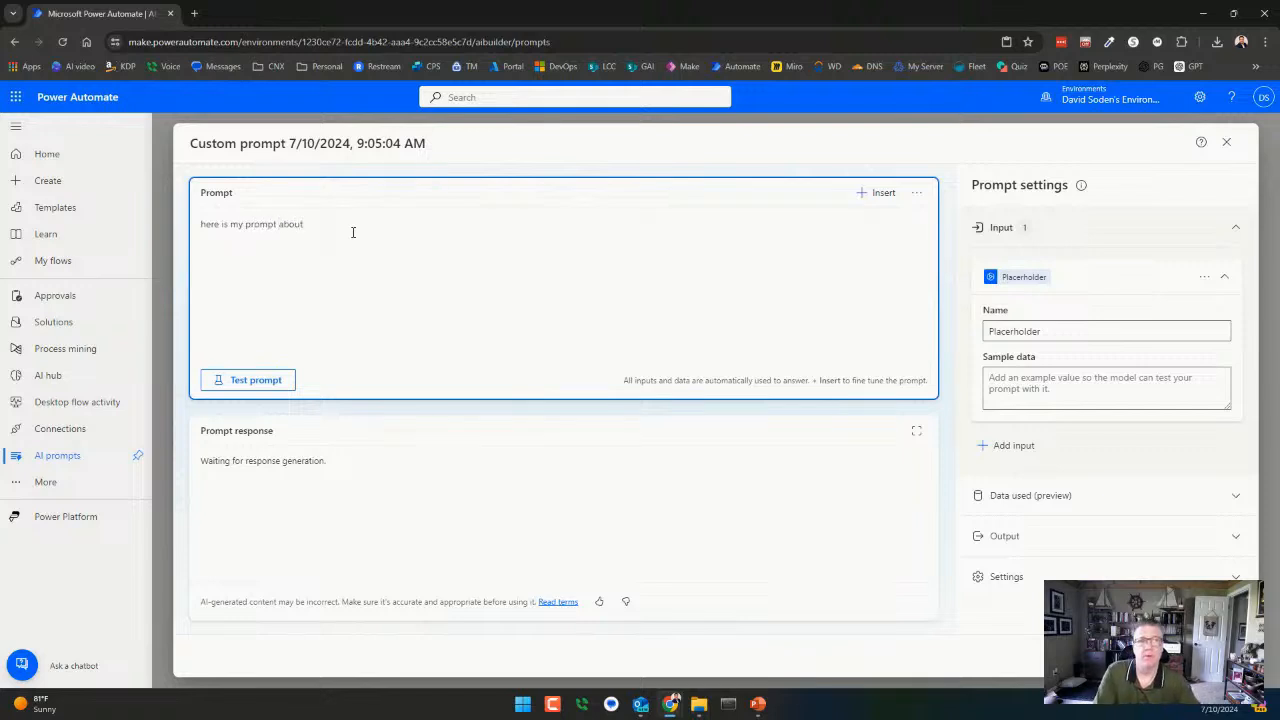
pyautogui.click(880, 192)
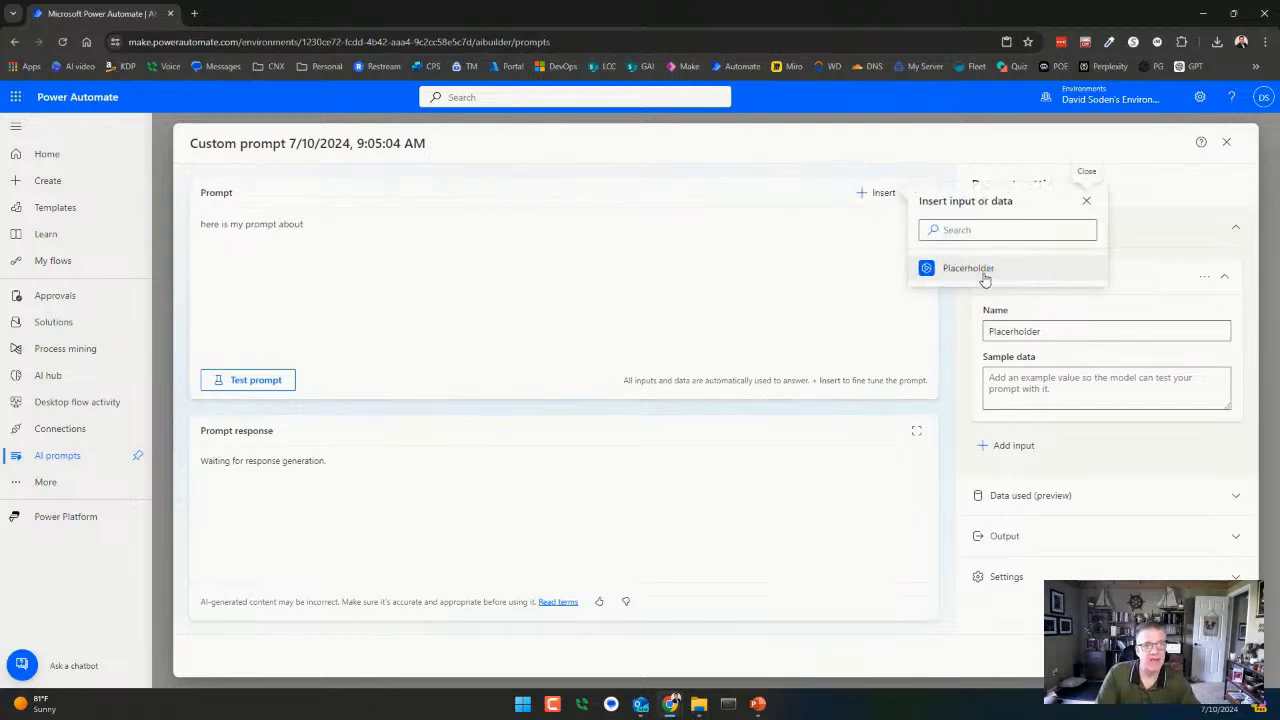
pyautogui.click(962, 266)
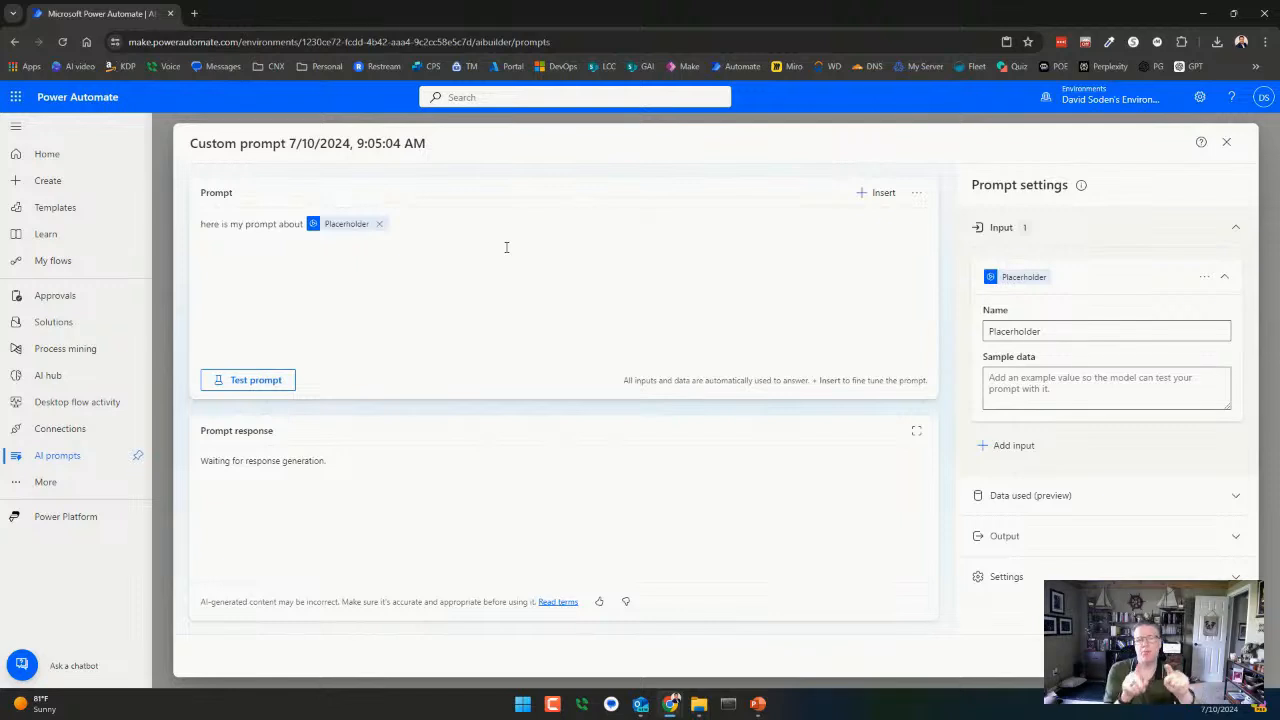